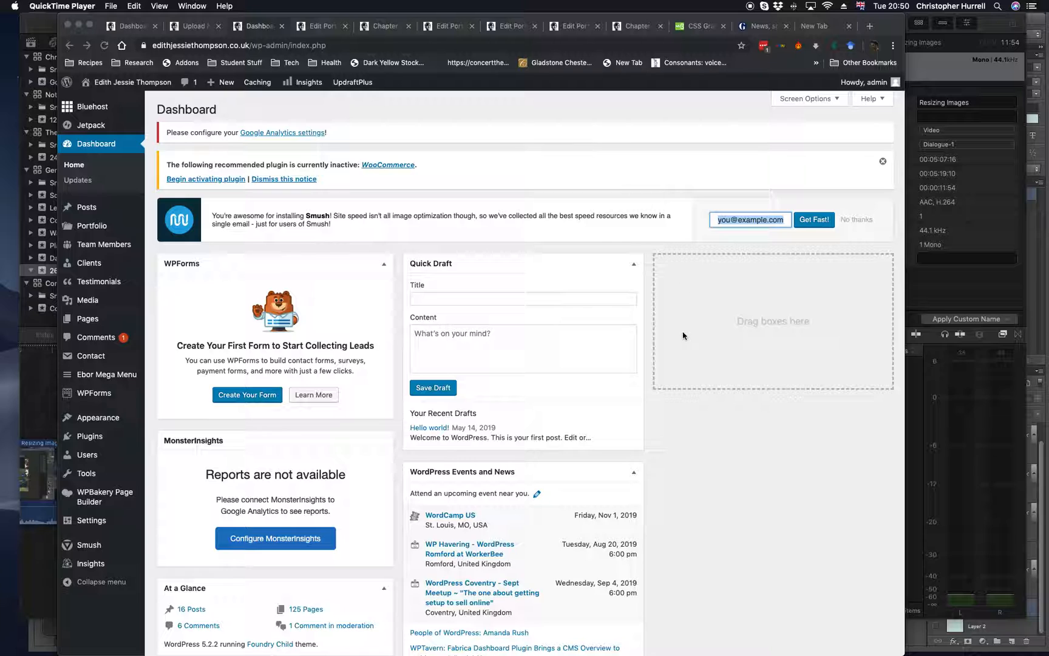
- Open the page for adding new media to the site's library and bring up its file chooser
mouse_move(248, 654)
left_click(182, 254)
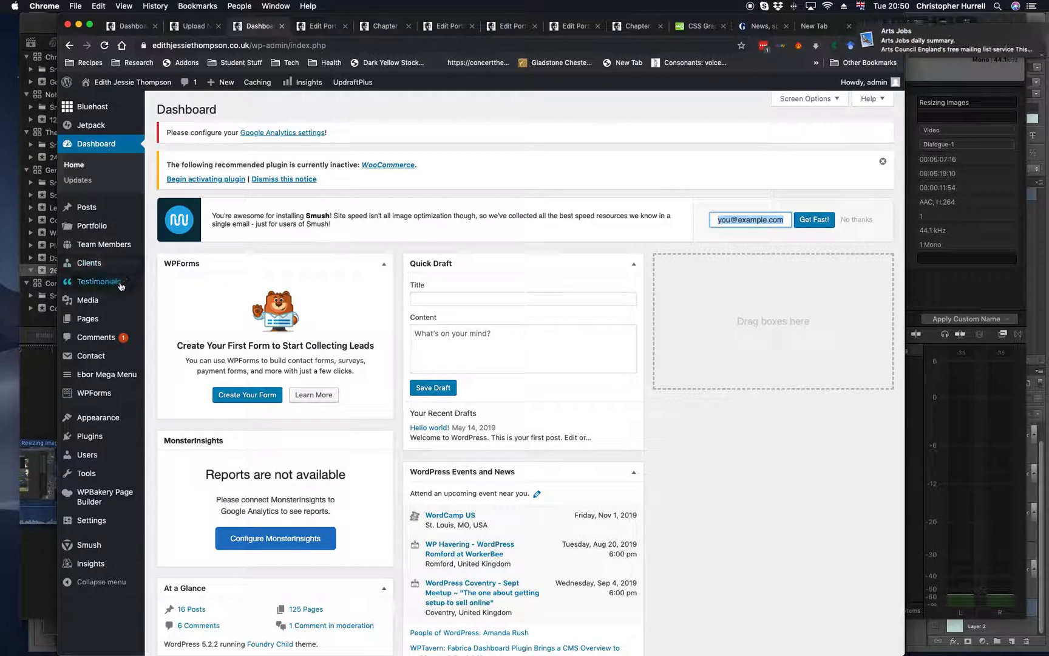
mouse_move(90, 306)
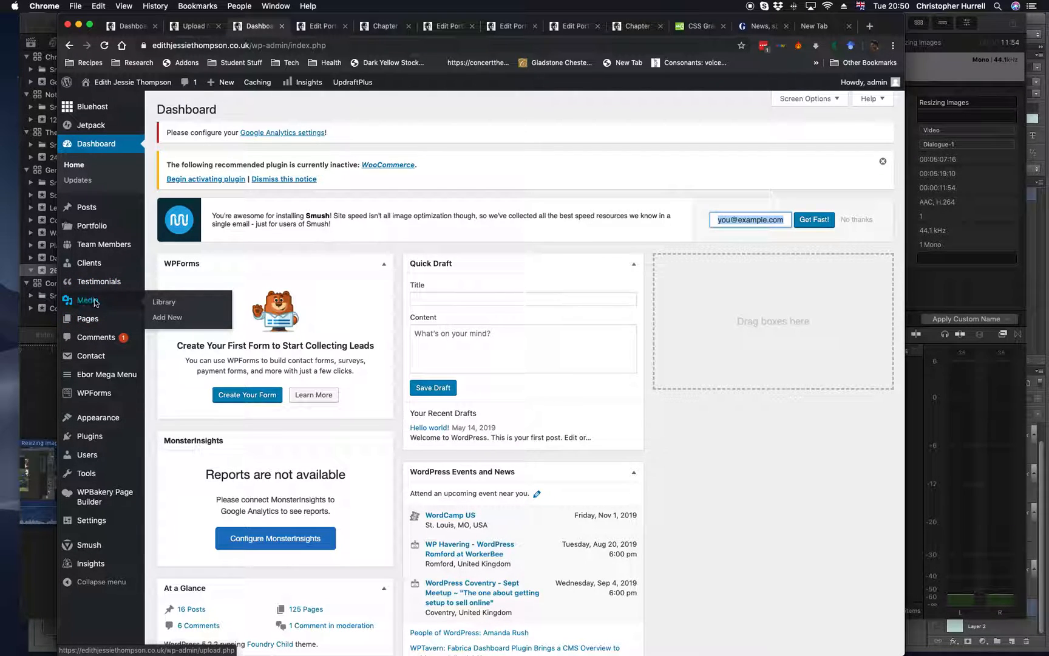
left_click(167, 317)
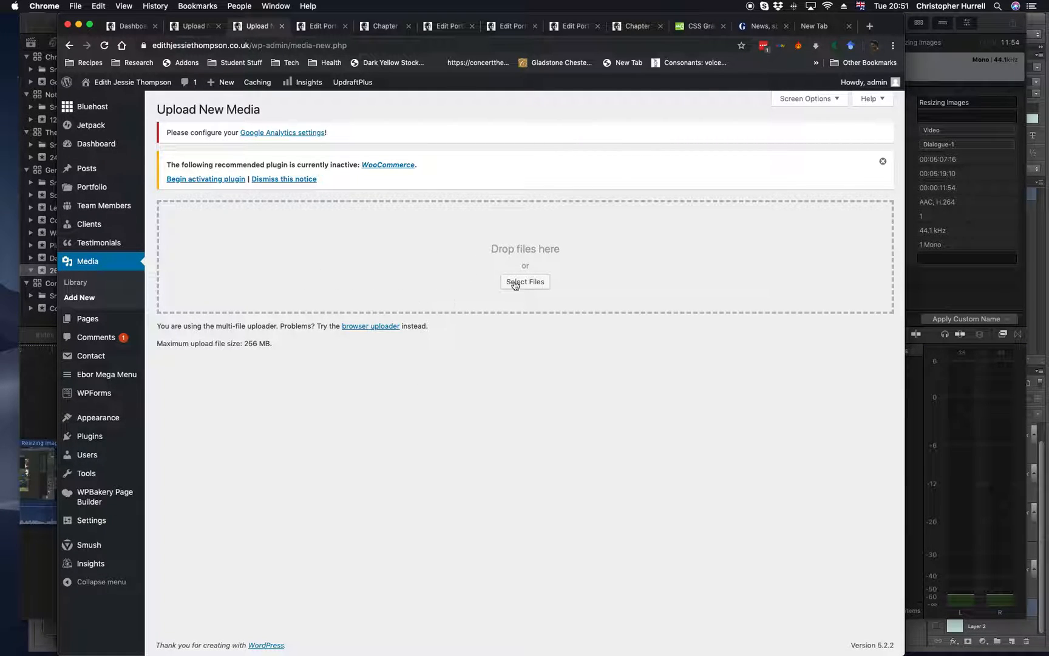
left_click(32, 644)
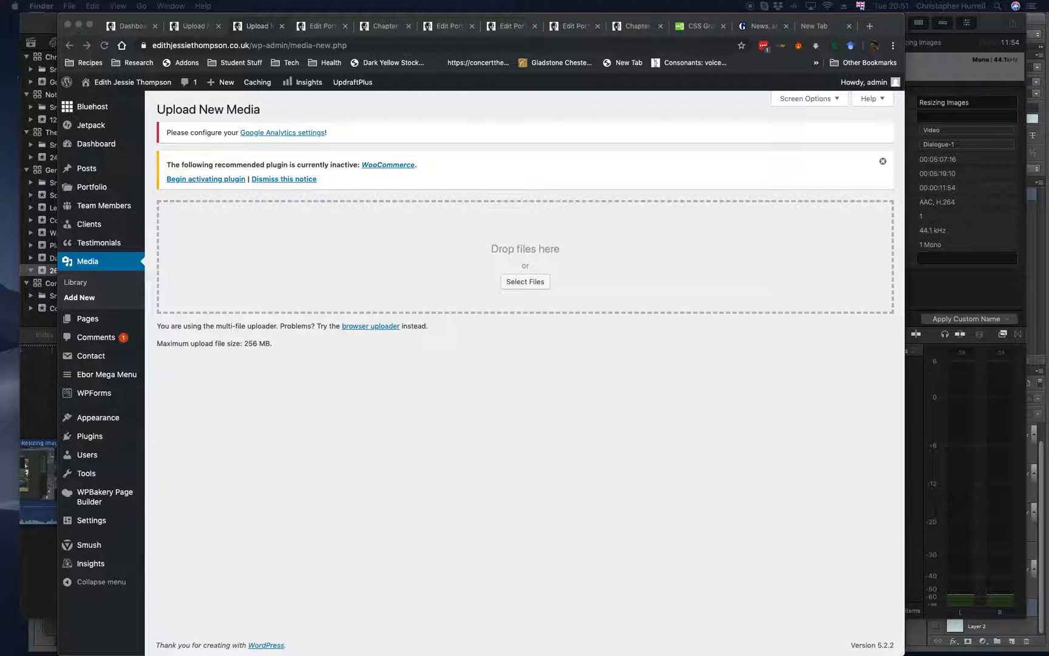
left_click(512, 284)
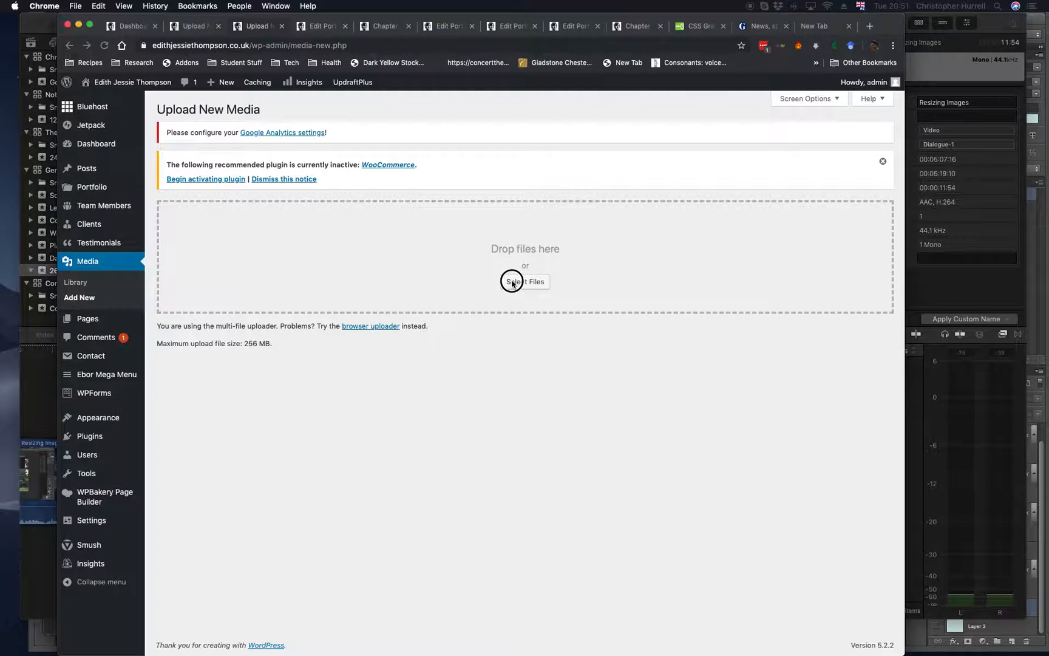
left_click(519, 283)
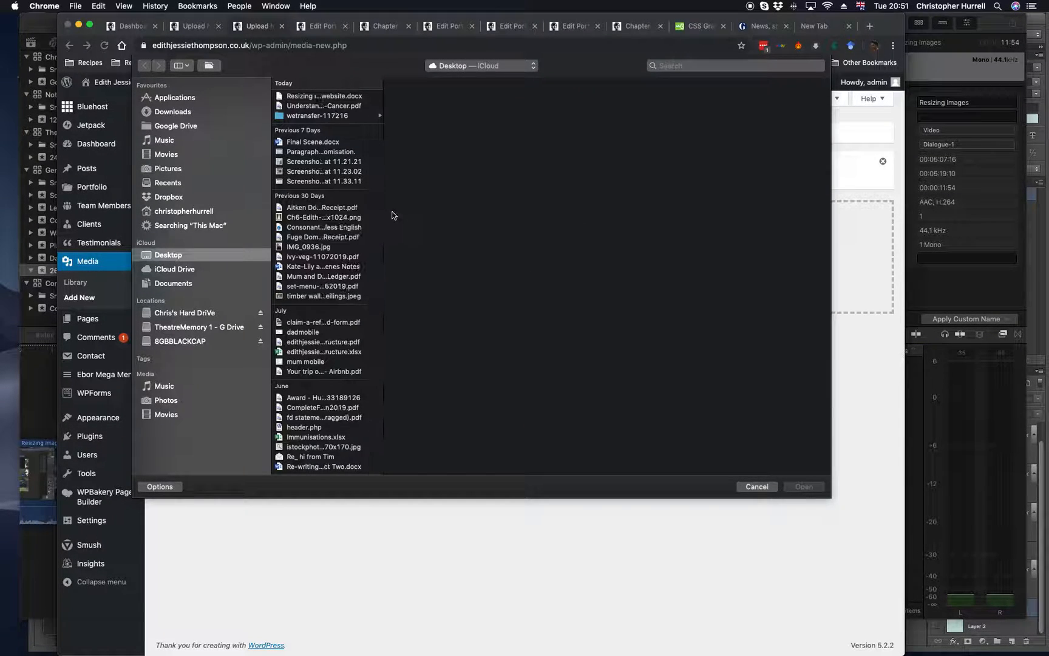
- Search the whole Mac for "uploads" and upload the image "STREET OUTSIDE SHIP? copy" from the Uploads folder
left_click(663, 66)
type("uploadso")
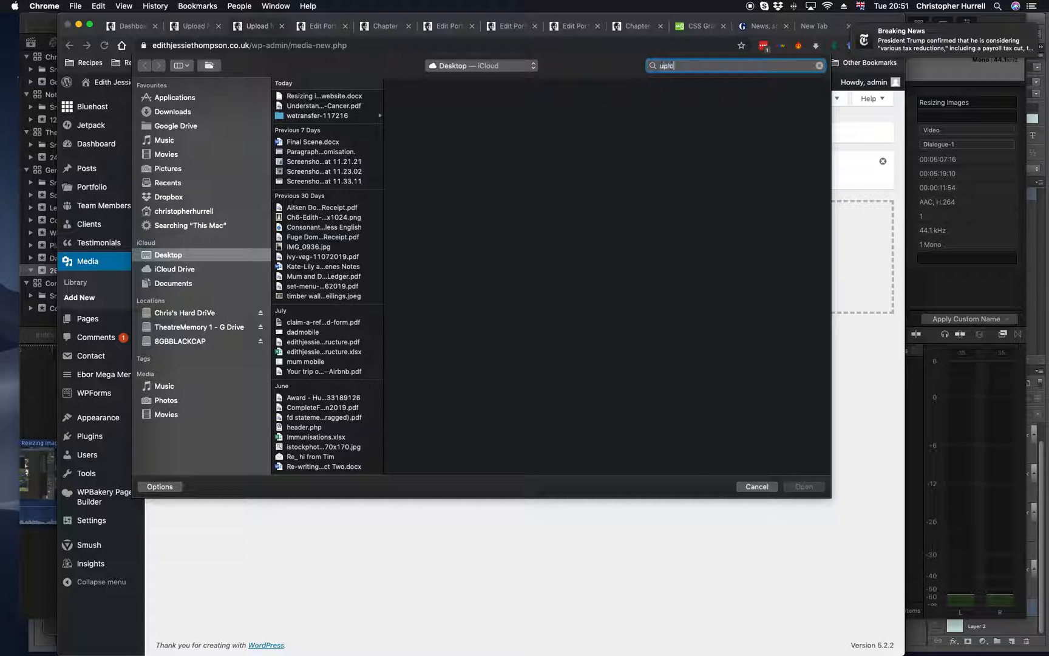
key("BackSpace")
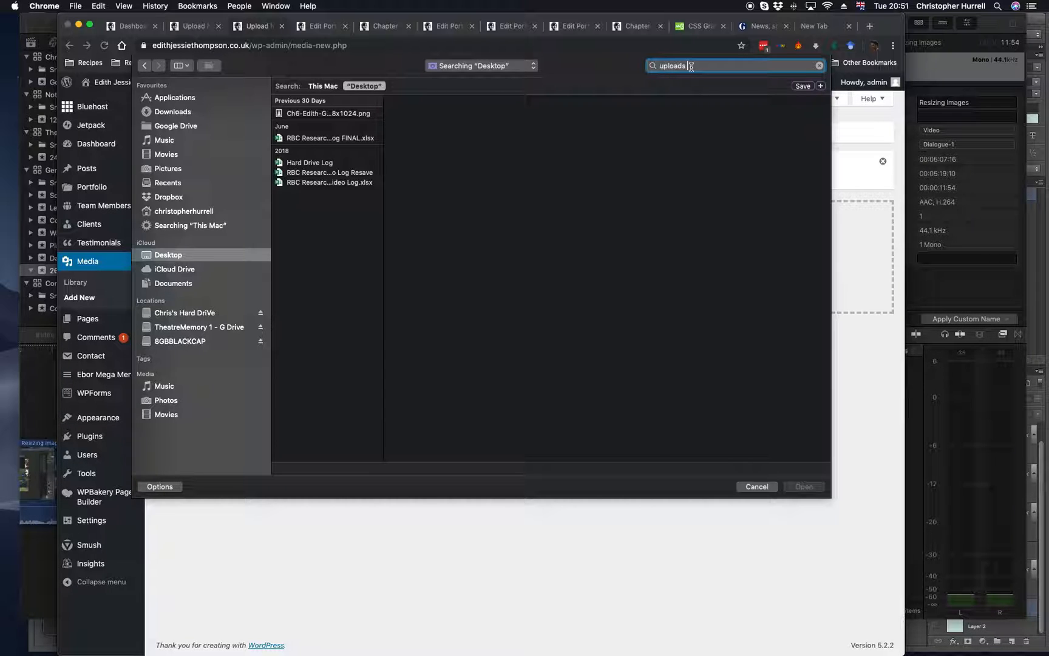
left_click(331, 86)
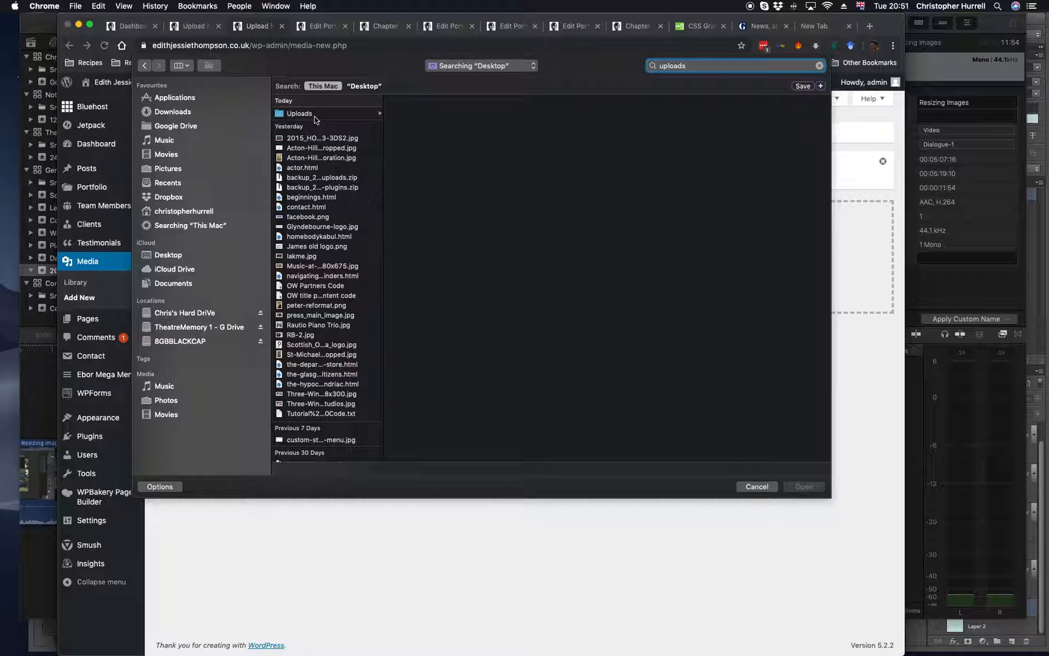
left_click(315, 115)
double_click(394, 113)
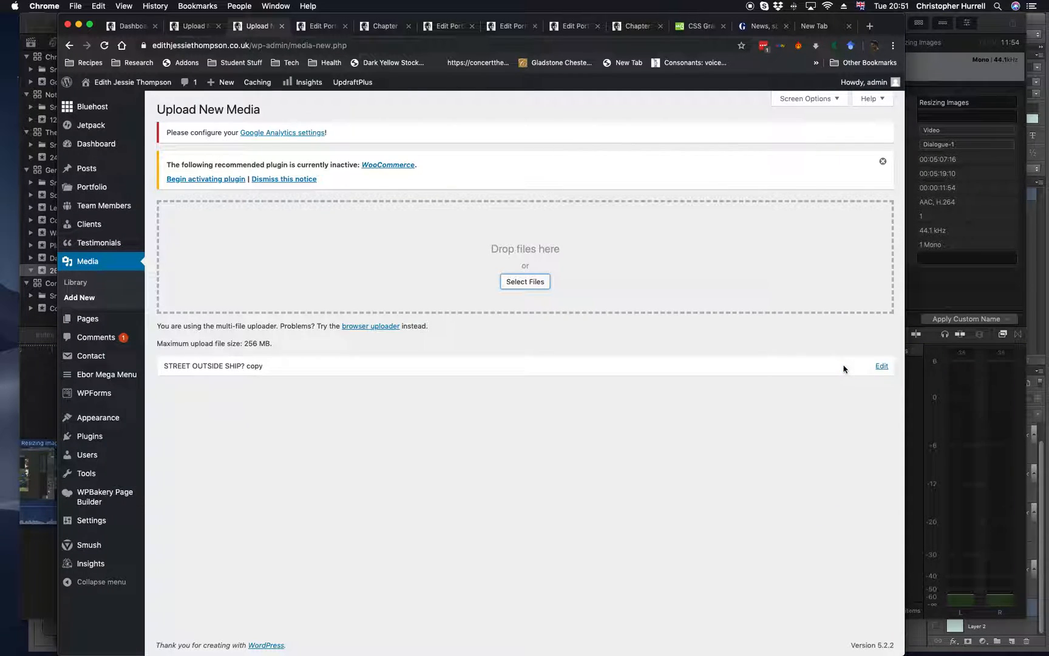
- Open the uploaded street image's attachment details for editing
left_click(882, 367)
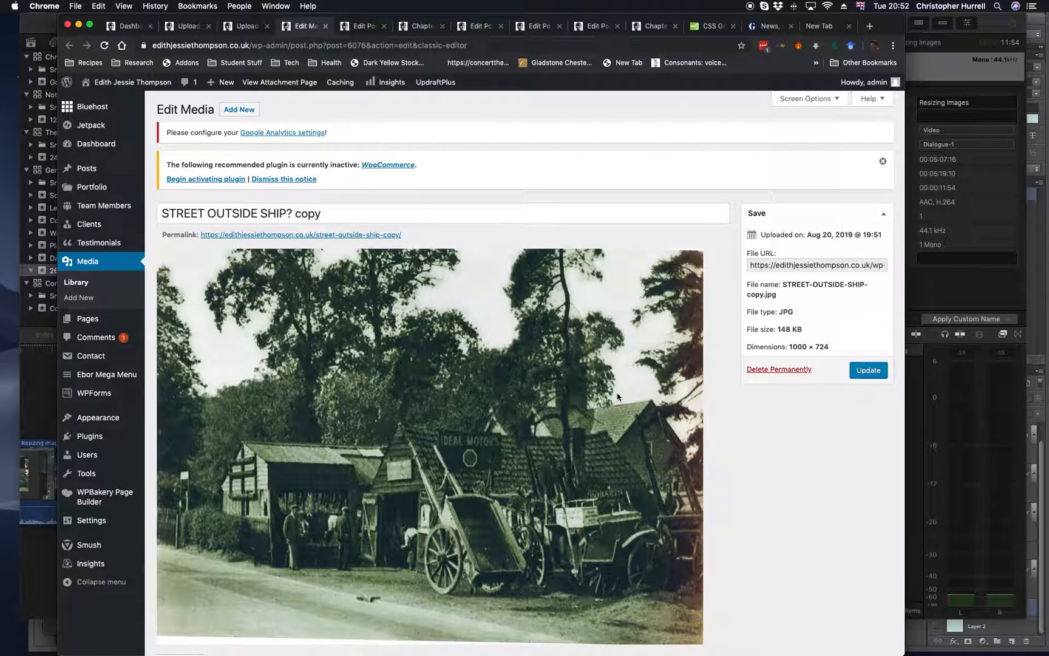
scroll(618, 396, "down", 5)
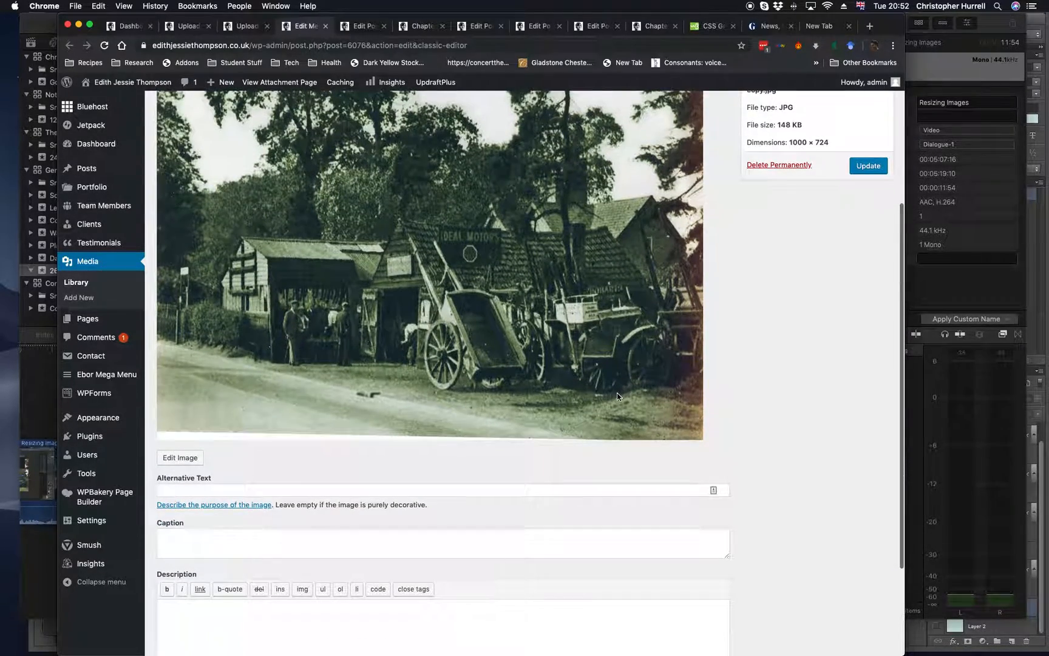
scroll(618, 396, "down", 3)
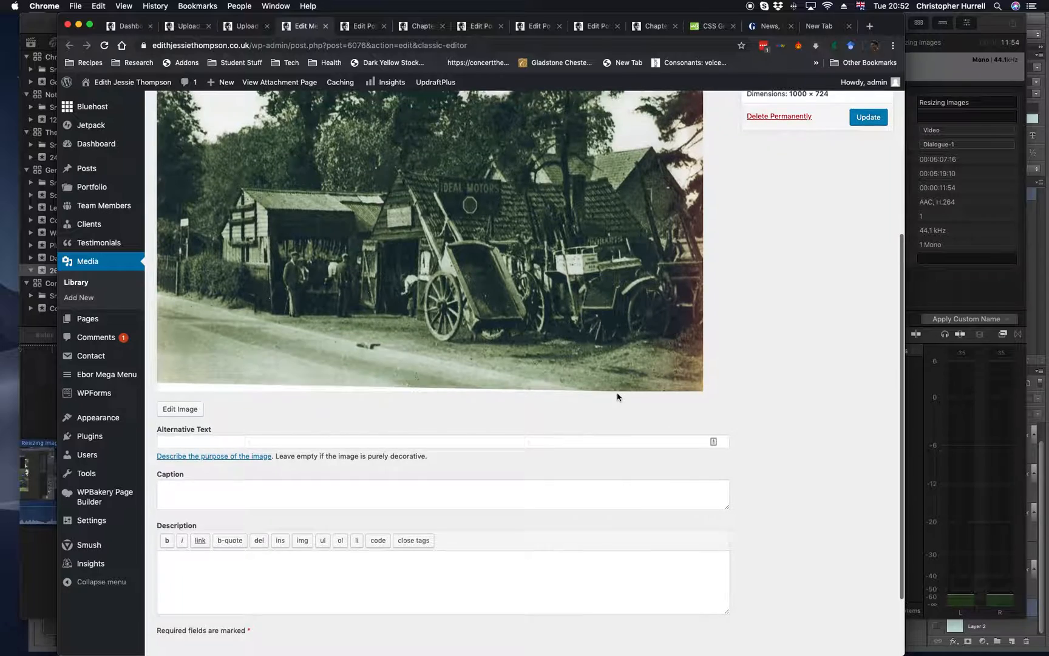
scroll(618, 396, "down", 2)
- Examine the Alternative Text and Caption fields of the street image
left_click(201, 420)
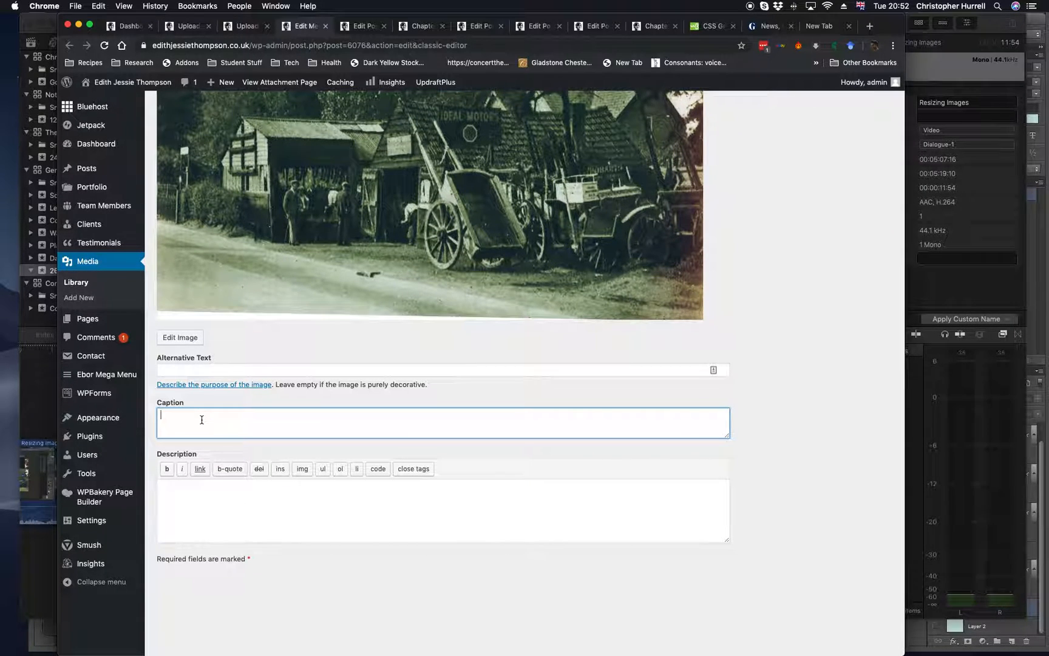
left_click(174, 368)
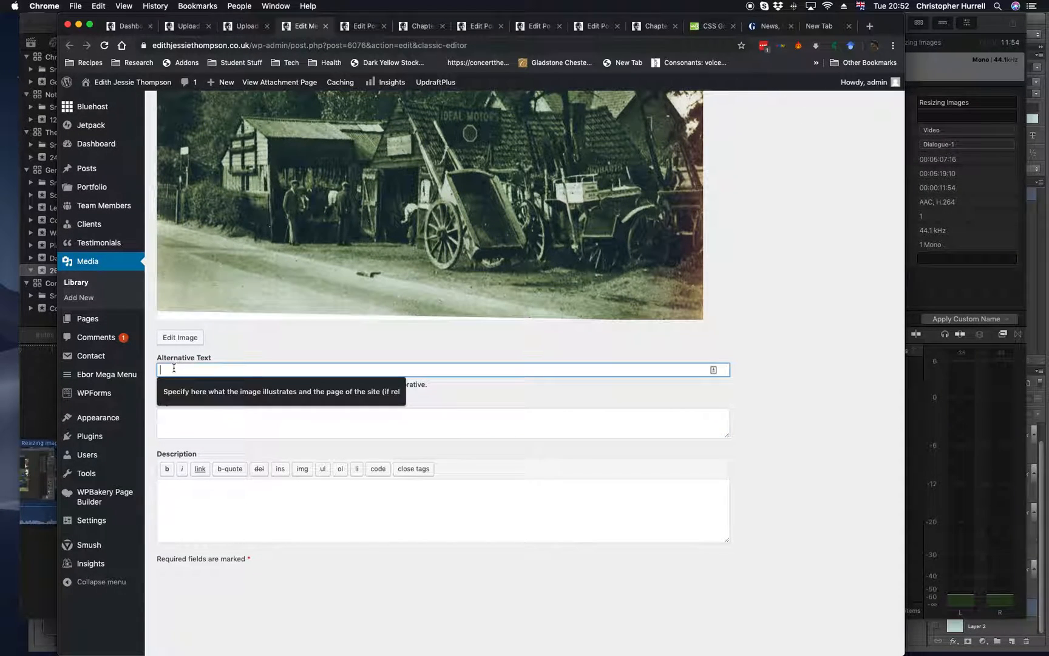
left_click(214, 367)
left_click(226, 417)
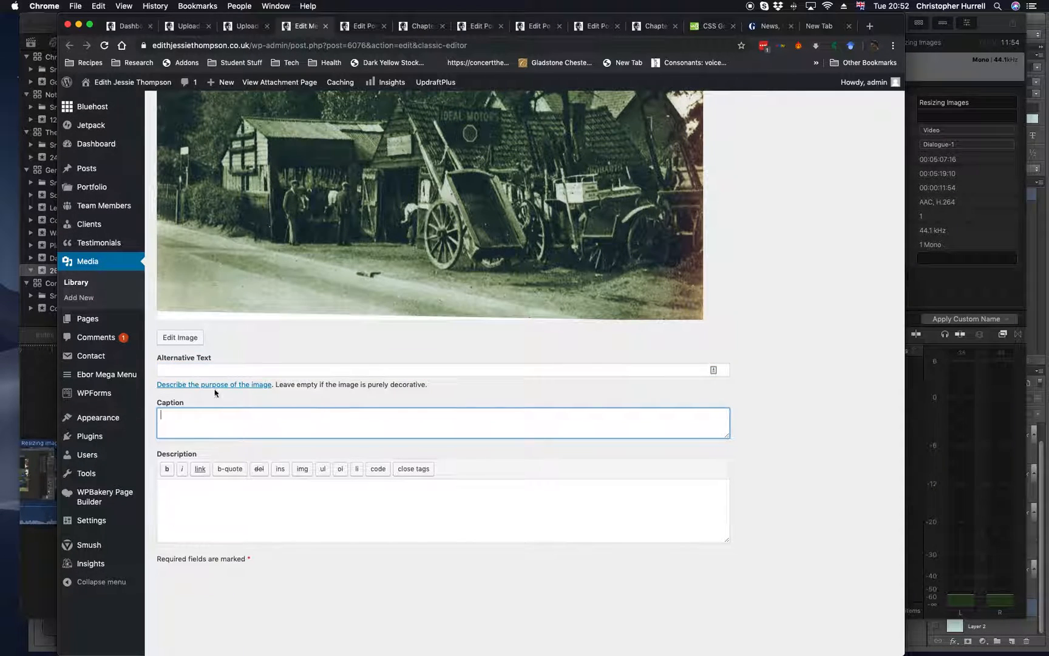
left_click(192, 371)
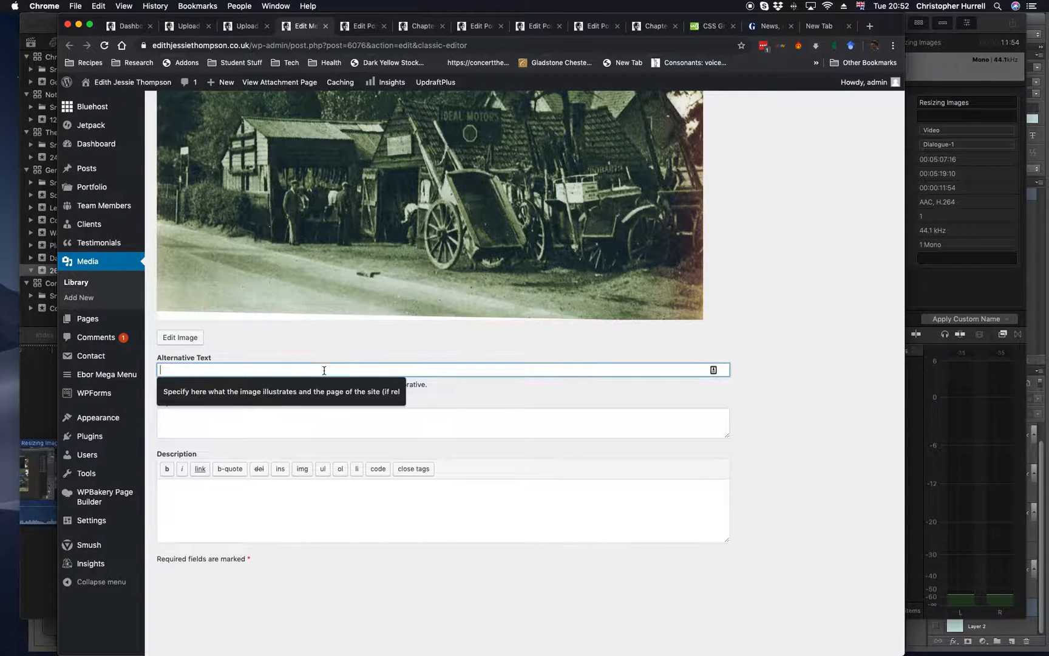
left_click(308, 355)
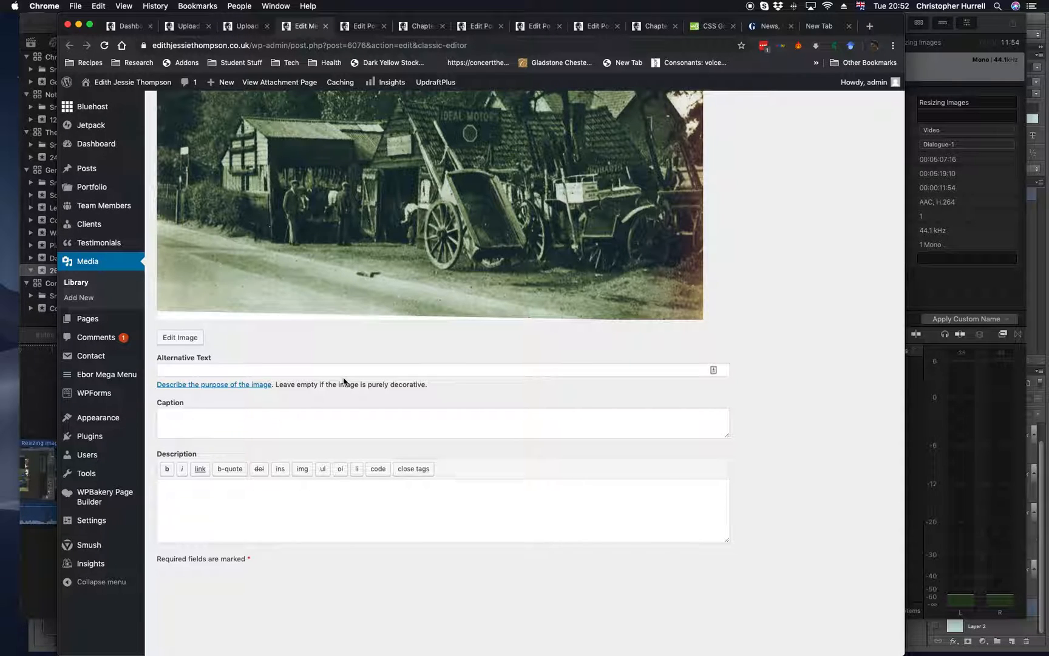
left_click(317, 370)
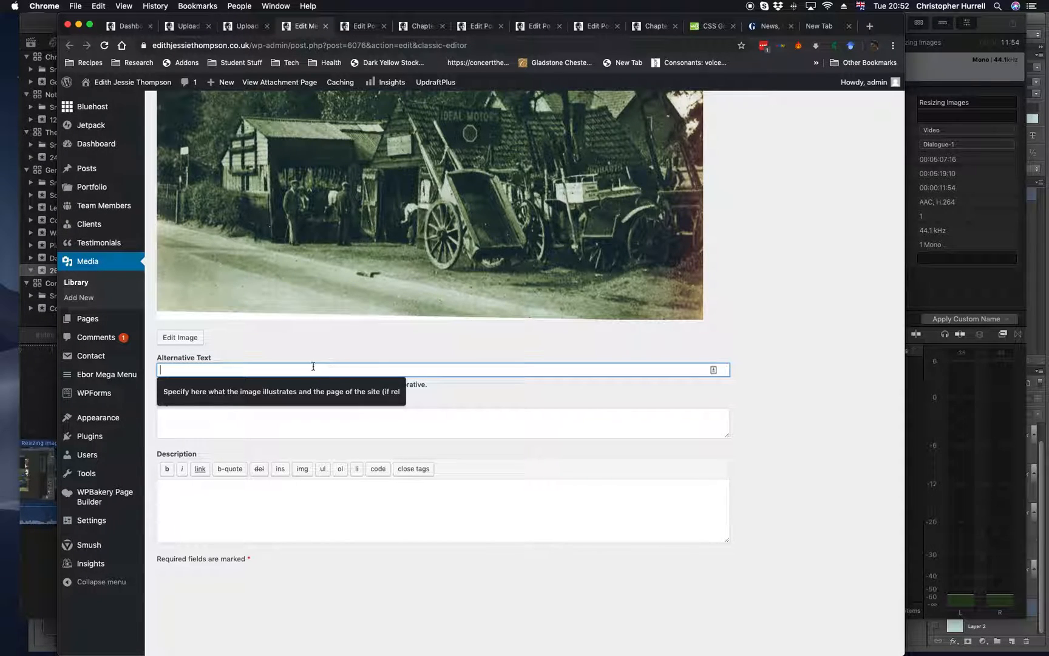
left_click(270, 353)
left_click(250, 368)
left_click(418, 416)
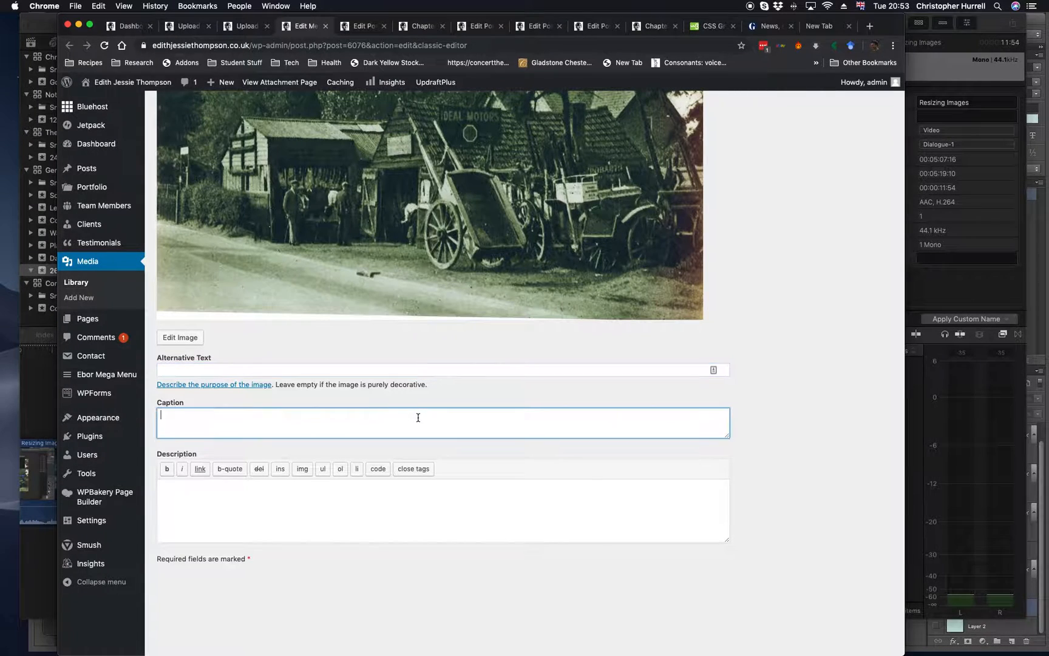
left_click(234, 367)
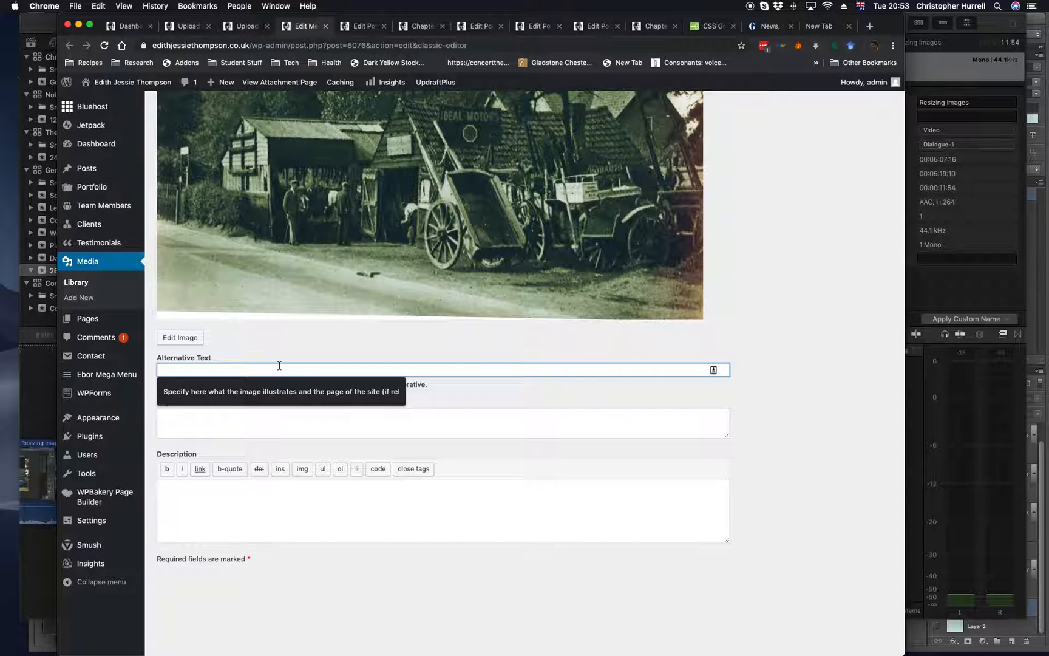
- Set the image's alternative text to "Street of such and such a town outside the Ship"
scroll(280, 365, "up", 4)
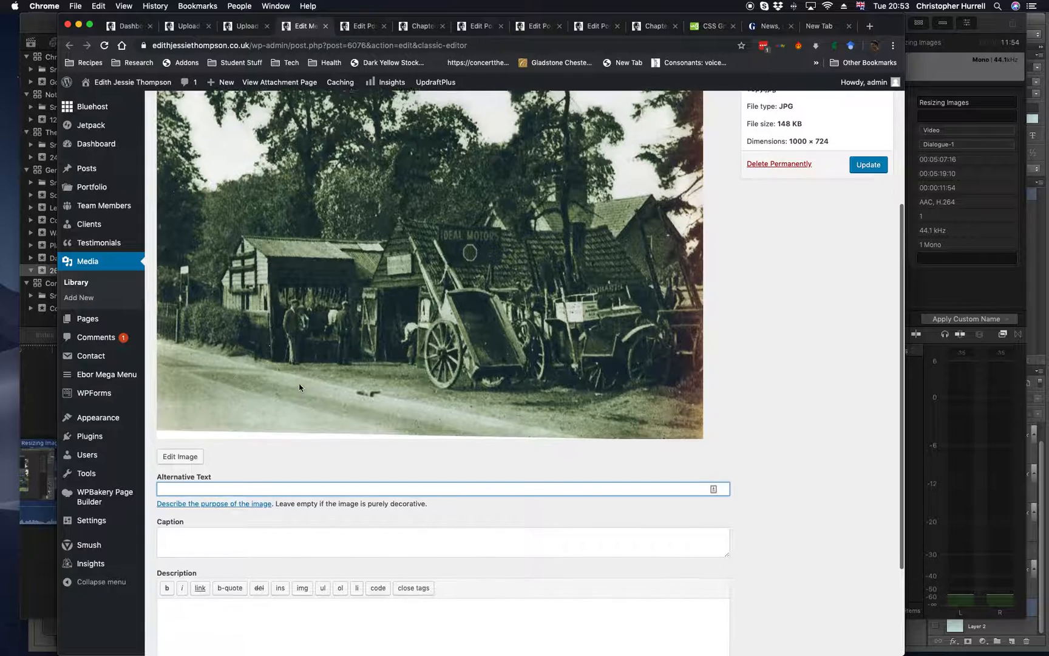
scroll(300, 387, "down", 1)
left_click(201, 457)
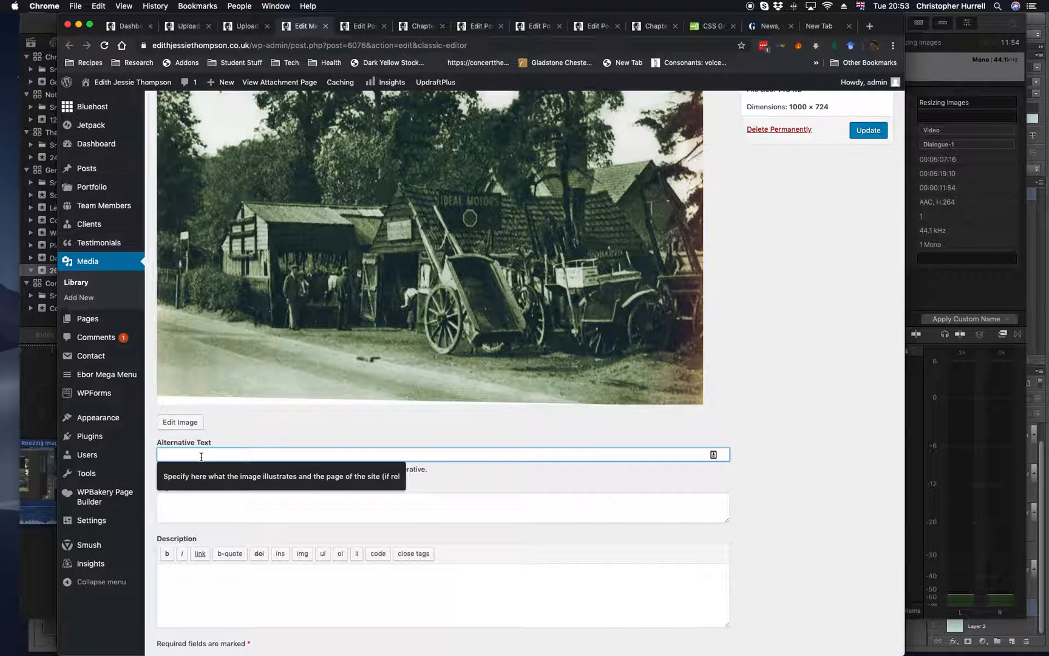
type("Street ")
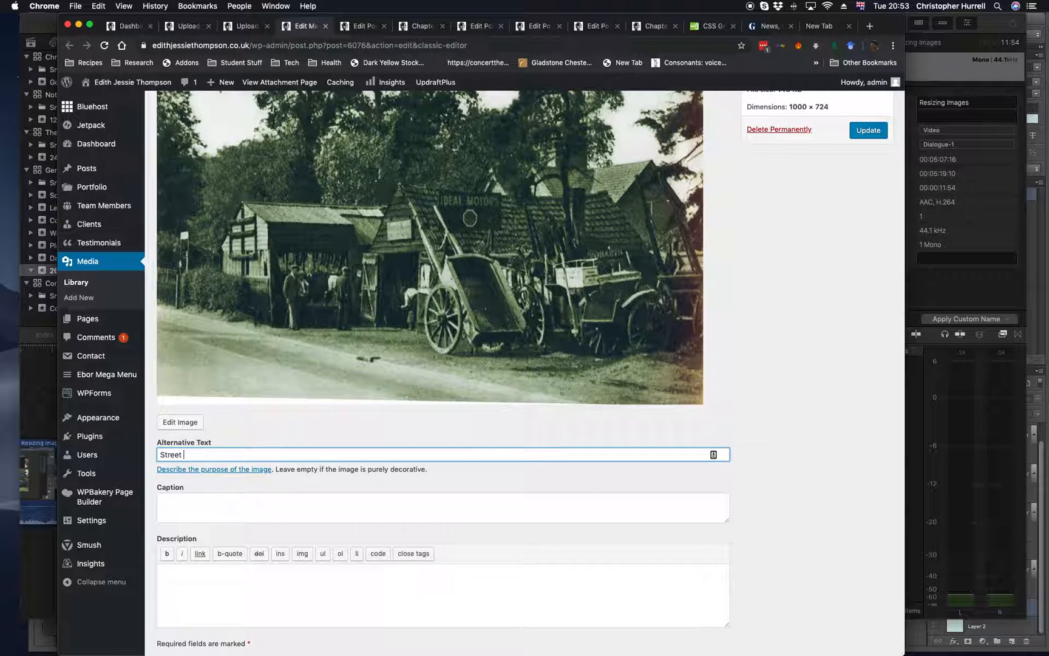
type("of such")
key("BackSpace")
key("BackSpace")
type("ch and such a town out")
type("teh SH")
key("BackSpace")
type("hip")
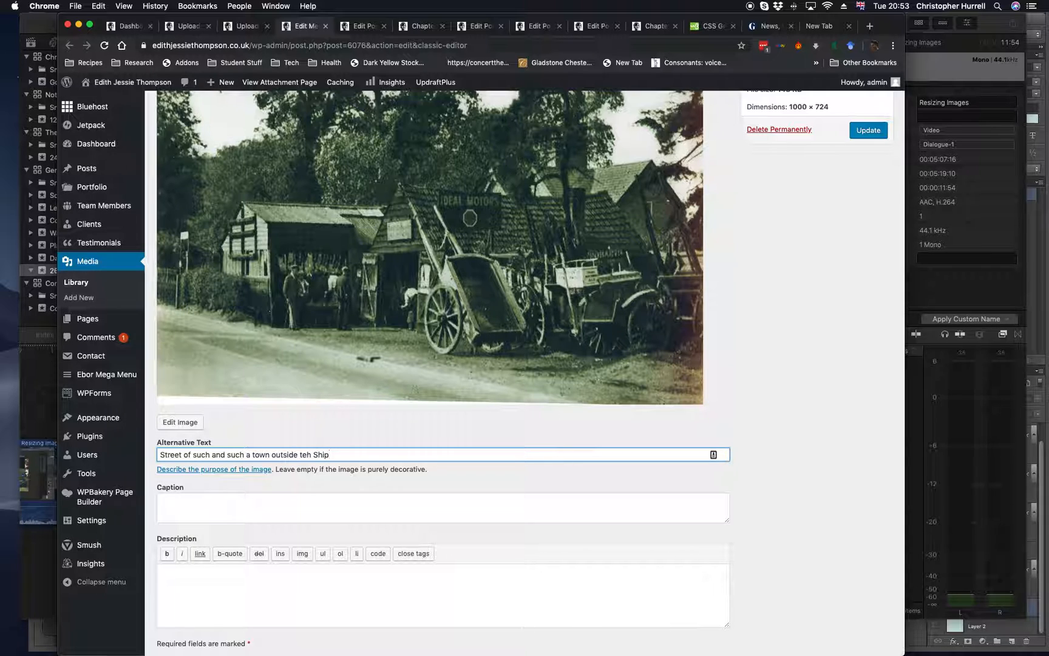
double_click(306, 454)
type("h")
key("BackSpace")
type("the")
- Append "- to accompany the content on the about page." to the end of the alternative text
left_click(346, 452)
type("- to accompany the content pa")
key("BackSpace")
key("BackSpace")
type("on ")
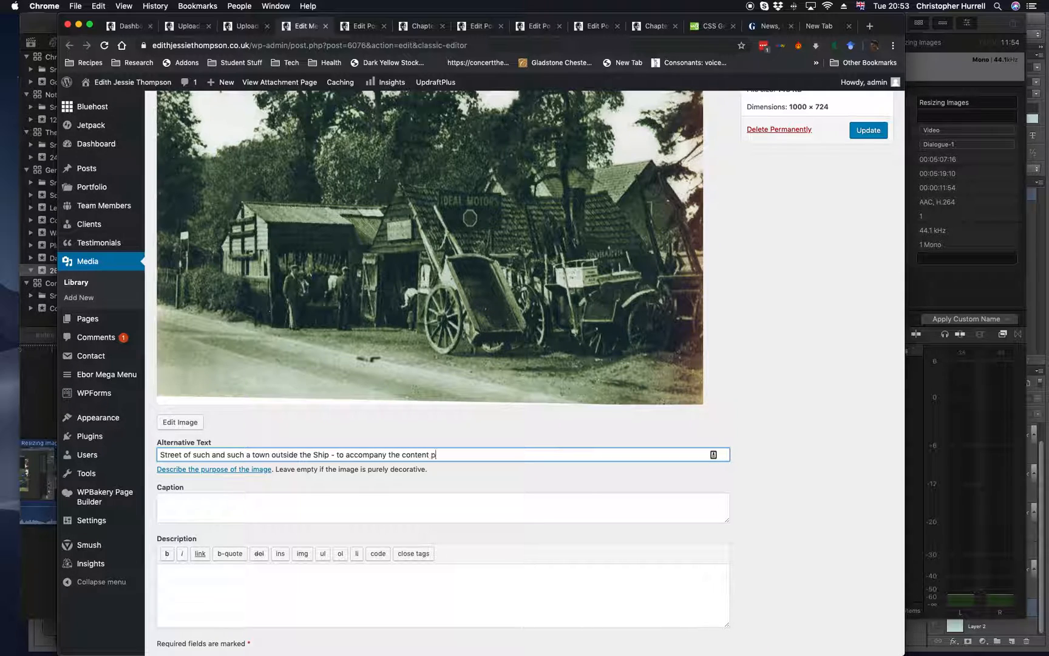
type("the about page.")
scroll(513, 440, "down", 1)
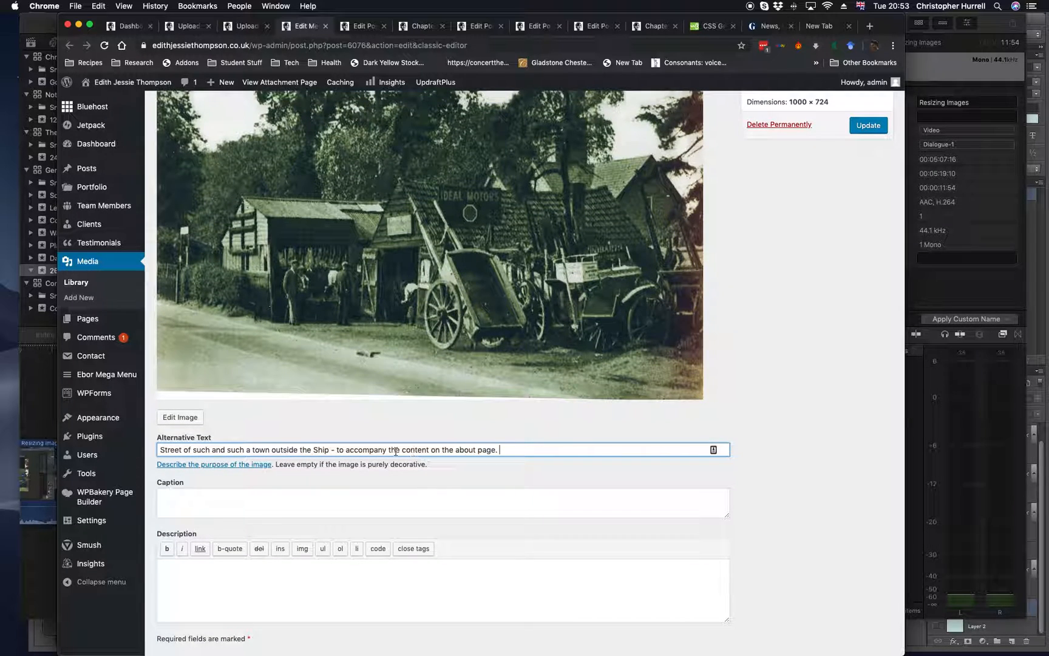
scroll(499, 452, "down", 2)
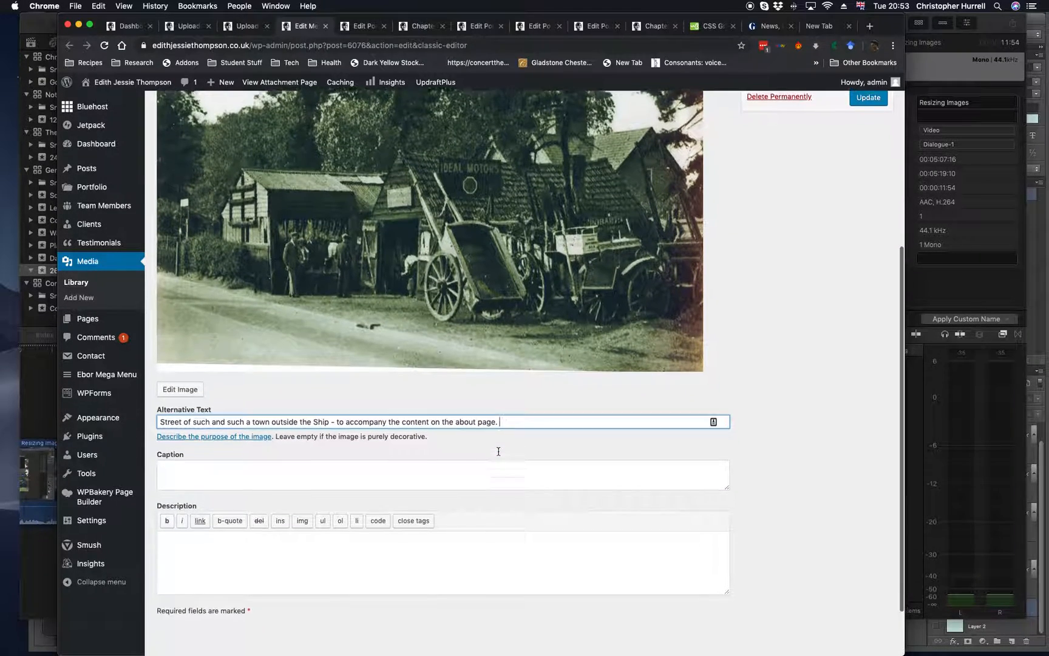
scroll(499, 451, "up", 3)
scroll(522, 450, "down", 1)
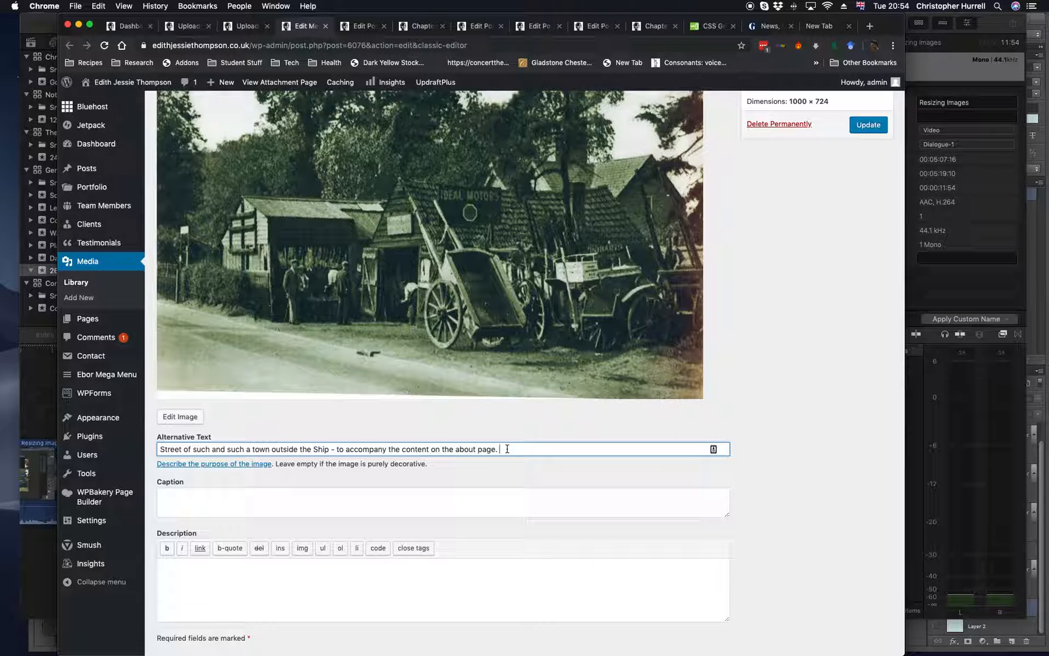
- Set the street image's caption to "Street Outside Ship."
left_click(314, 506)
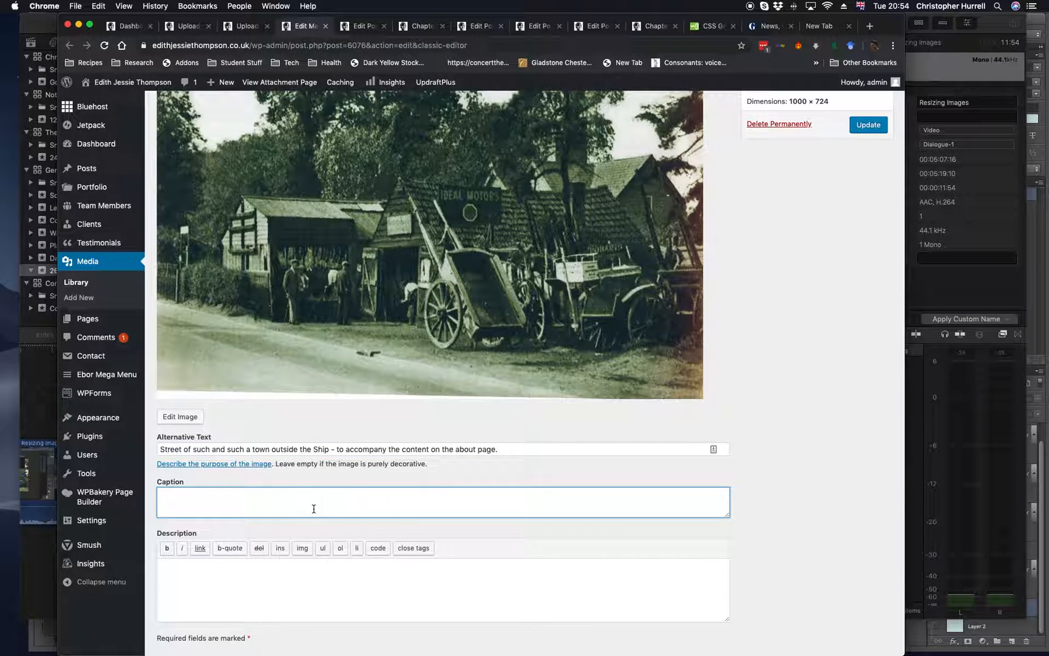
scroll(314, 509, "up", 2)
scroll(314, 508, "down", 2)
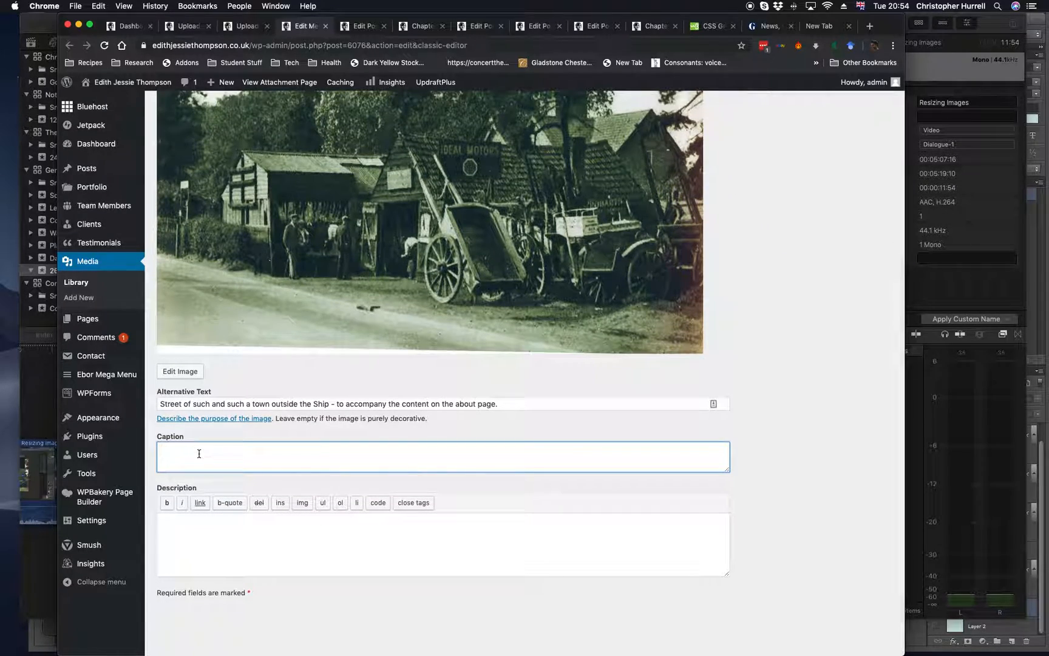
scroll(319, 432, "up", 1)
scroll(319, 432, "up", 1)
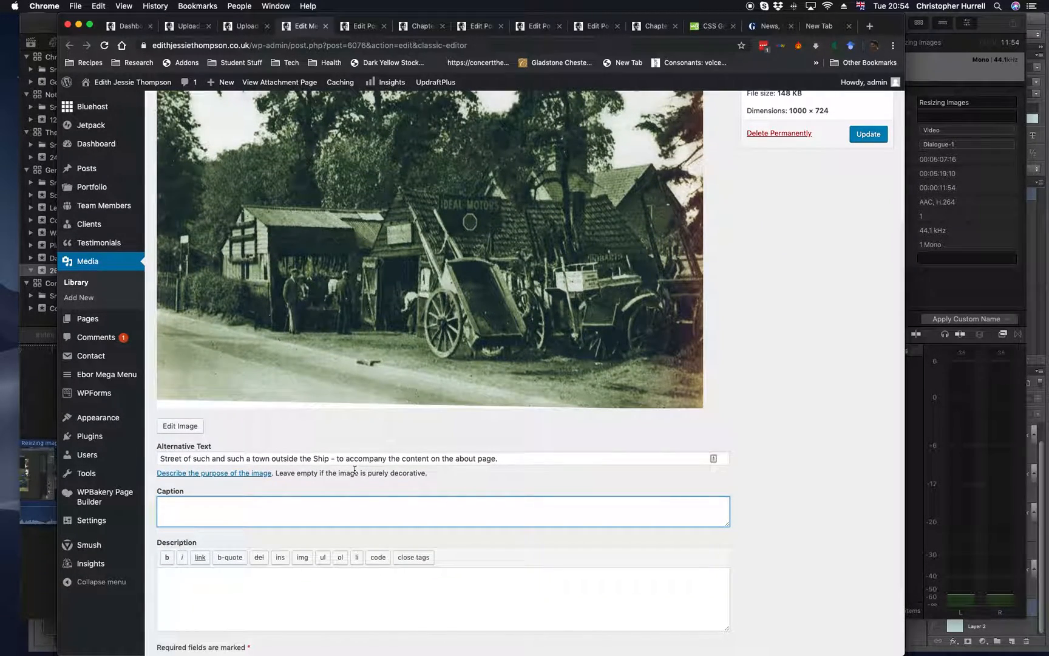
scroll(355, 471, "up", 1)
scroll(355, 471, "down", 2)
scroll(356, 473, "up", 5)
scroll(354, 473, "up", 2)
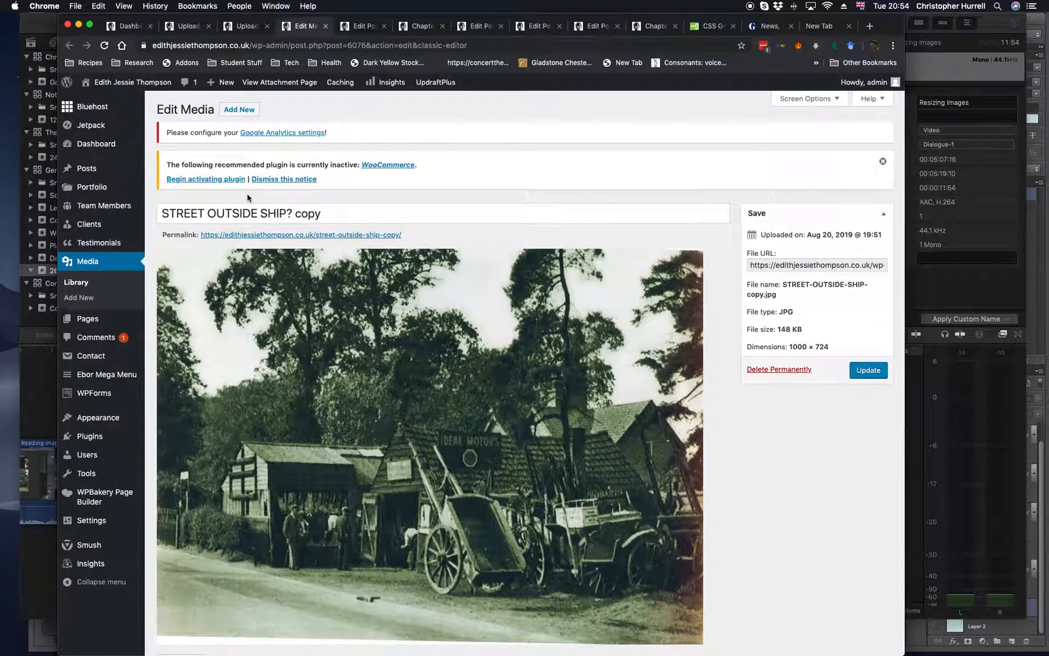
scroll(258, 301, "down", 8)
type("Street")
key("BackSpace")
key("BackSpace")
type("et ")
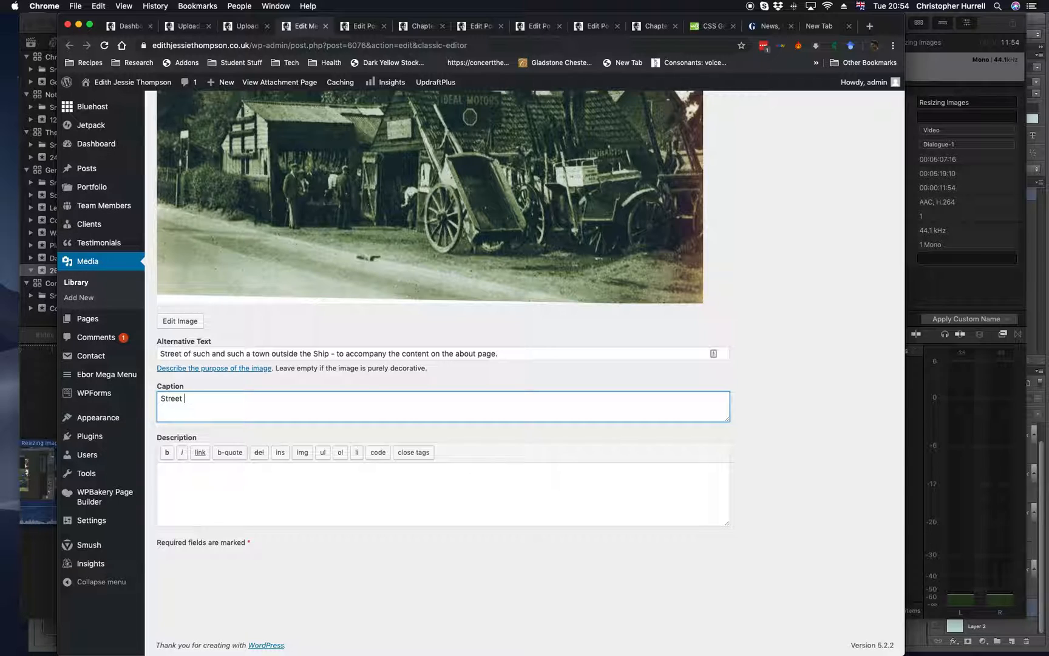
type("Outside Ship.")
scroll(829, 370, "up", 6)
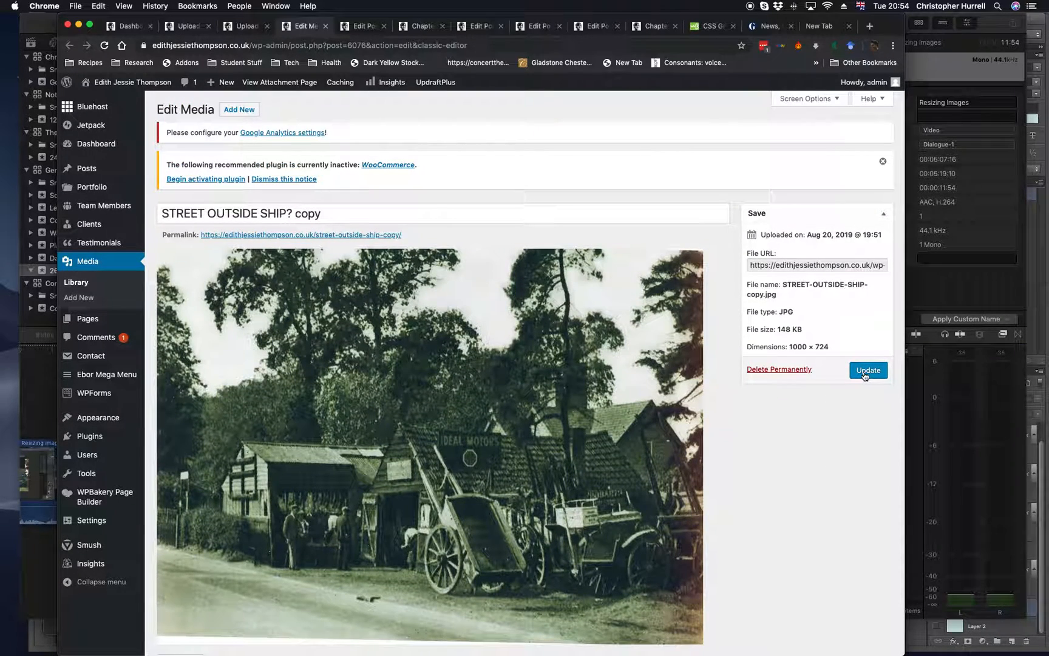
- Examine the Description field of the street image and review it together with the alternative text and caption
scroll(464, 552, "down", 5)
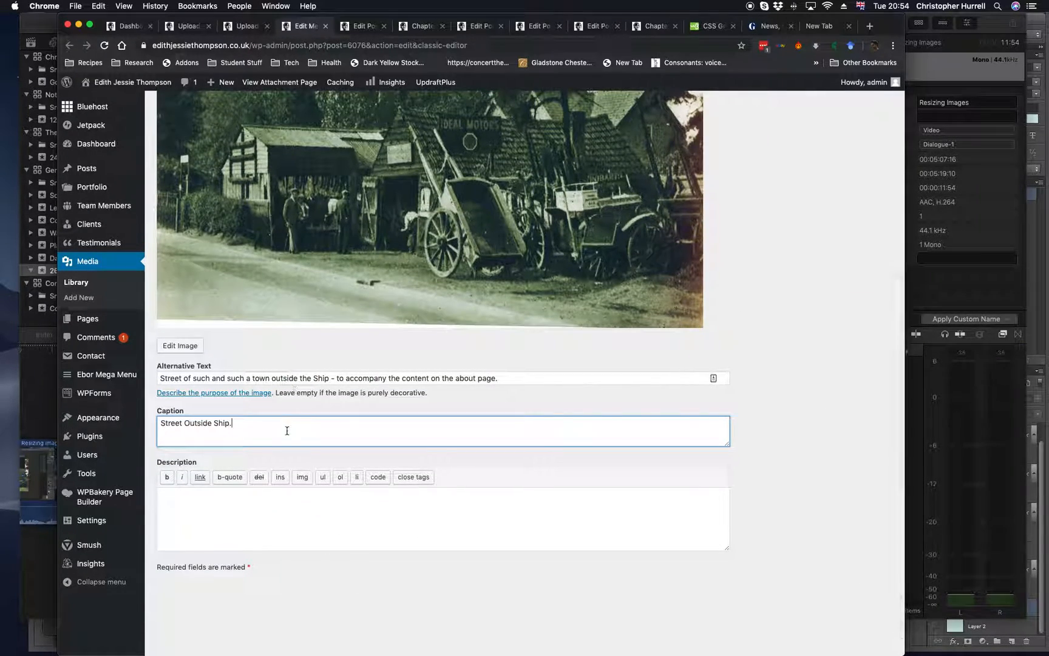
left_click(205, 519)
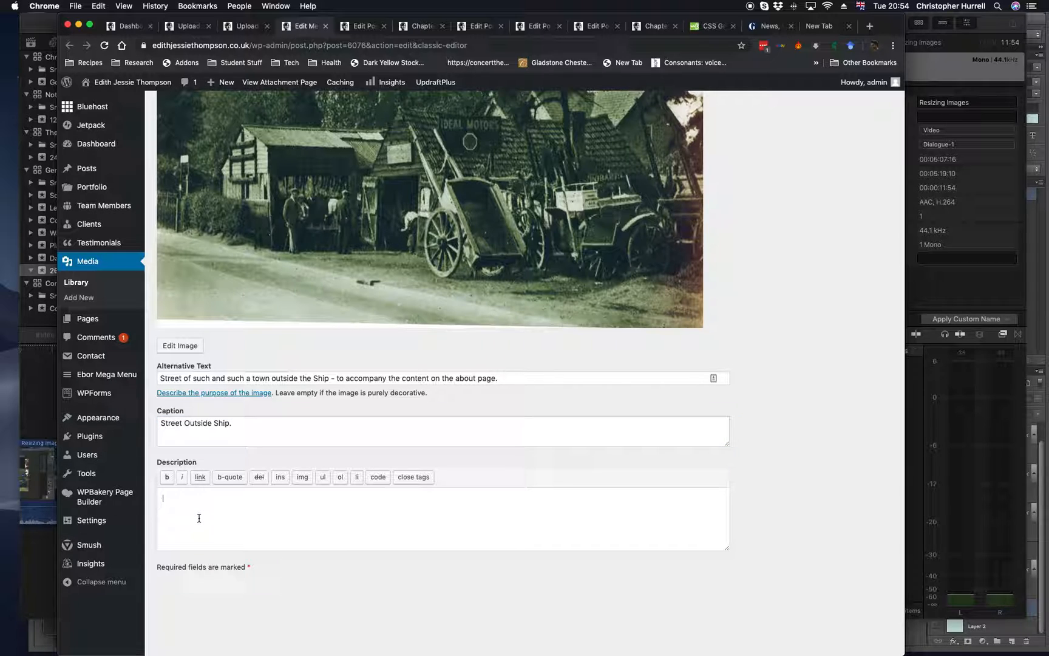
scroll(272, 510, "down", 1)
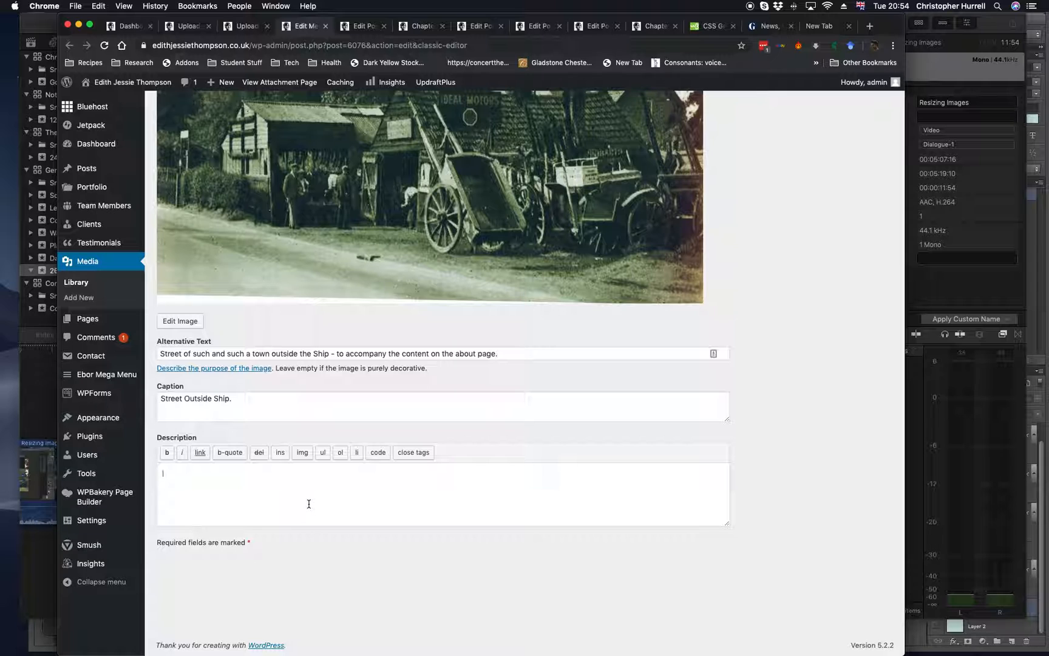
scroll(309, 504, "up", 1)
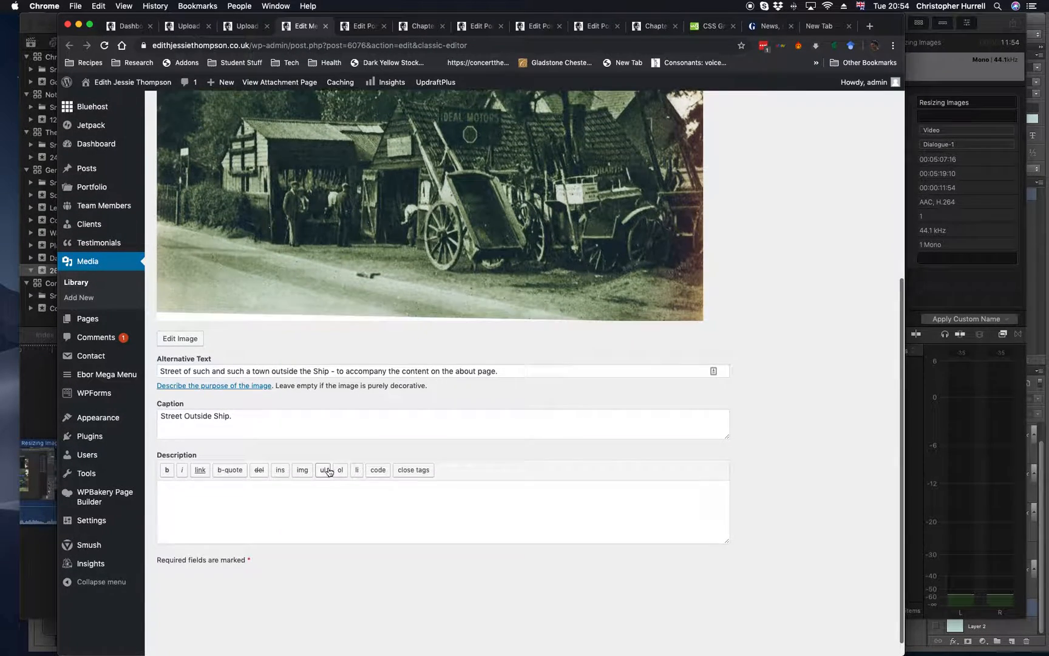
scroll(328, 473, "down", 1)
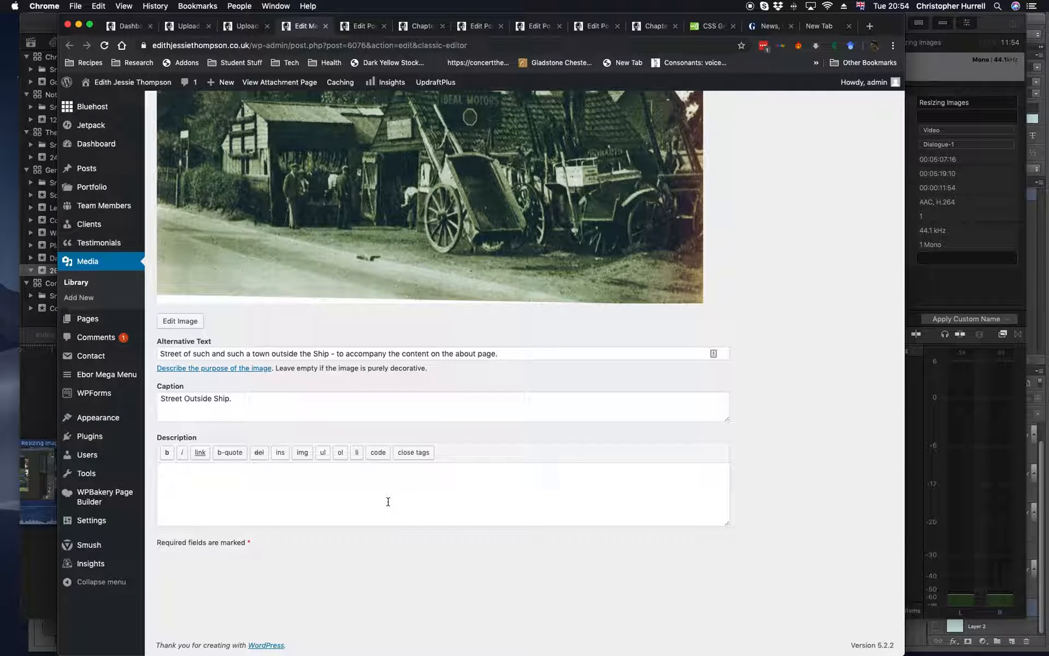
left_click(319, 506)
scroll(319, 506, "up", 1)
scroll(319, 506, "down", 1)
scroll(621, 484, "up", 10)
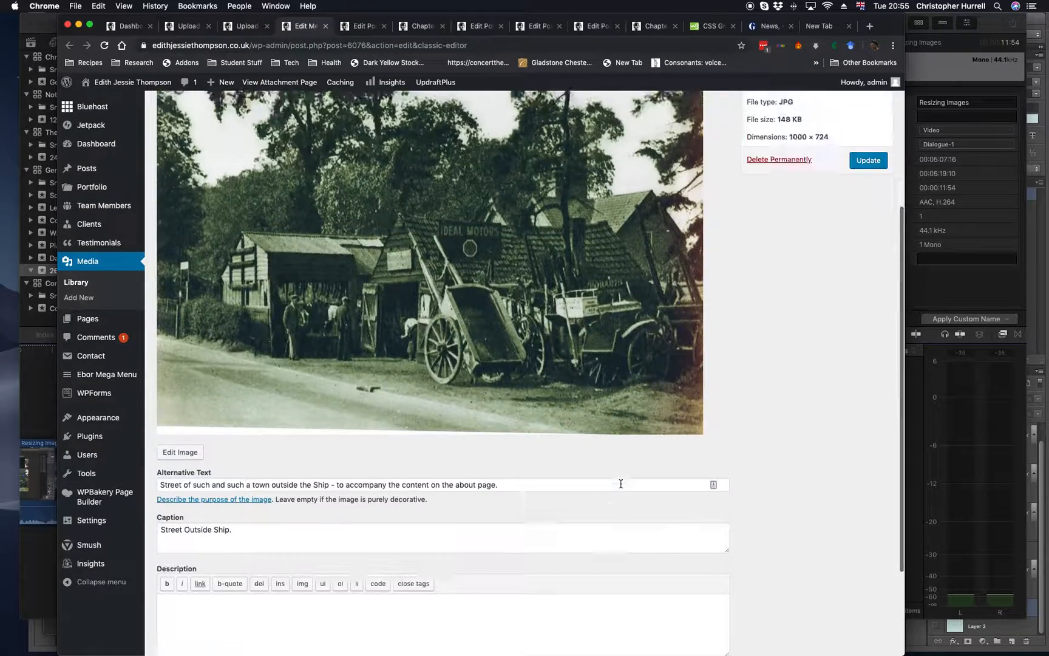
scroll(656, 464, "down", 6)
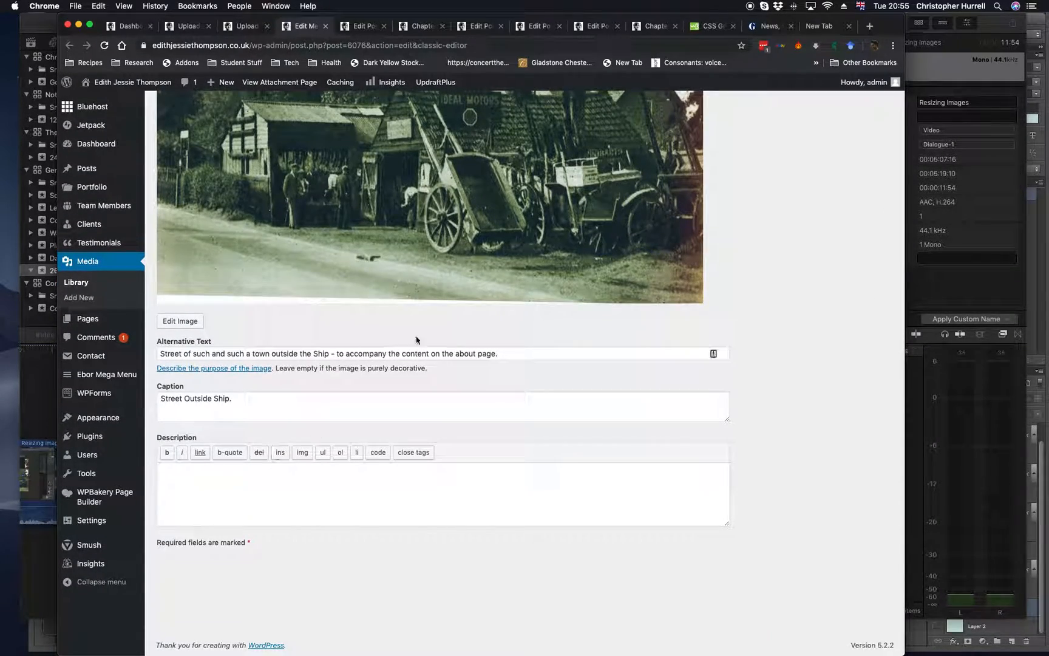
left_click(304, 485)
left_click(344, 408)
left_click(307, 481)
- Update the street image's media entry to save its alternative text and caption
scroll(556, 469, "up", 10)
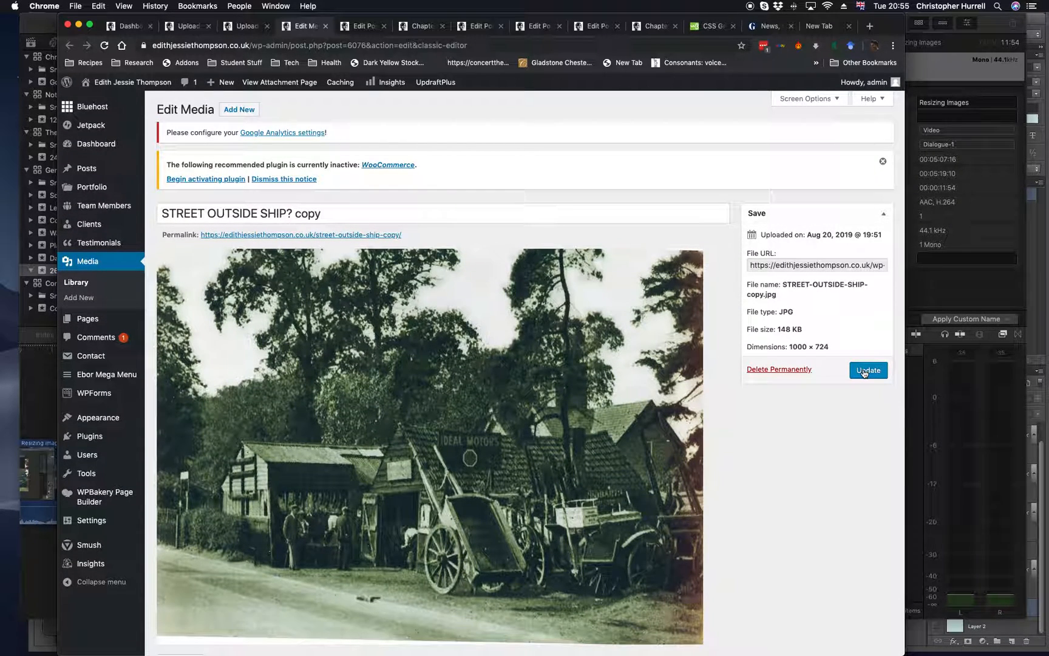
left_click(865, 371)
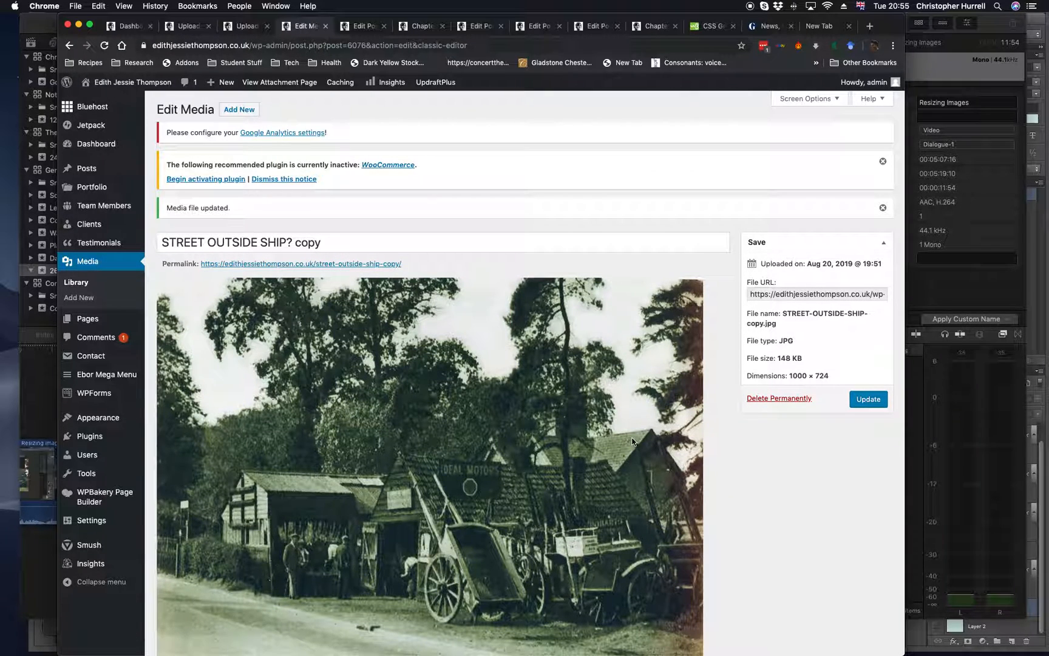
mouse_move(81, 357)
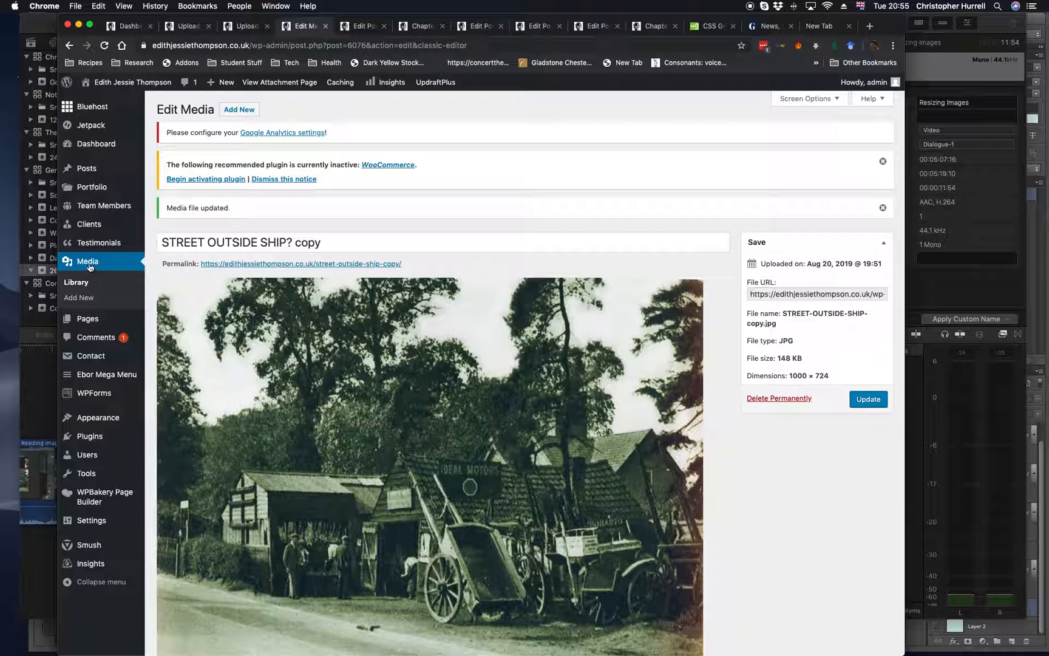